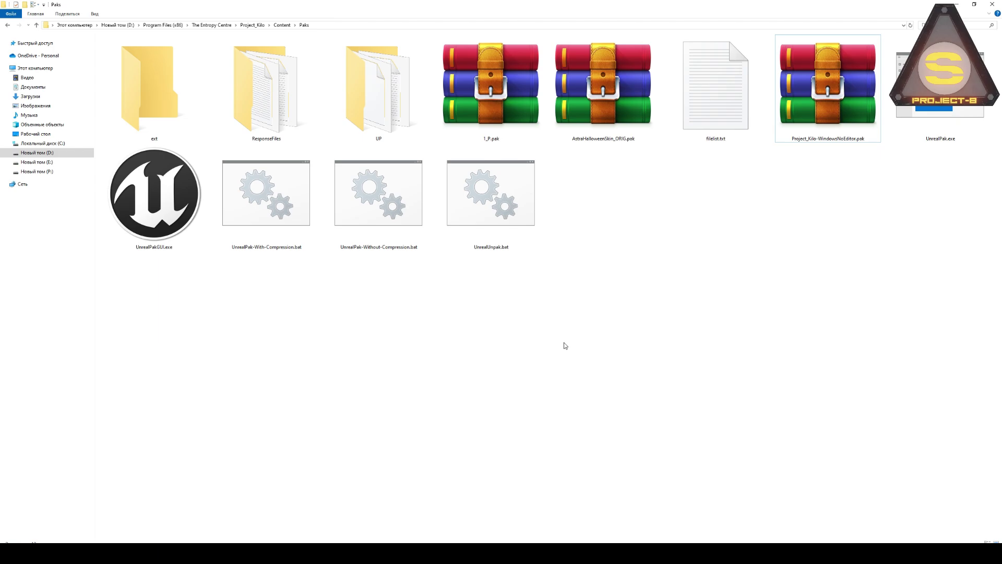
- Select Project_Kilo-WindowsNoEditor.pak, then bring up the Explorer window showing Atomic Heart\Content\Paks
{"action": "left_click", "coordinate": [829, 91]}
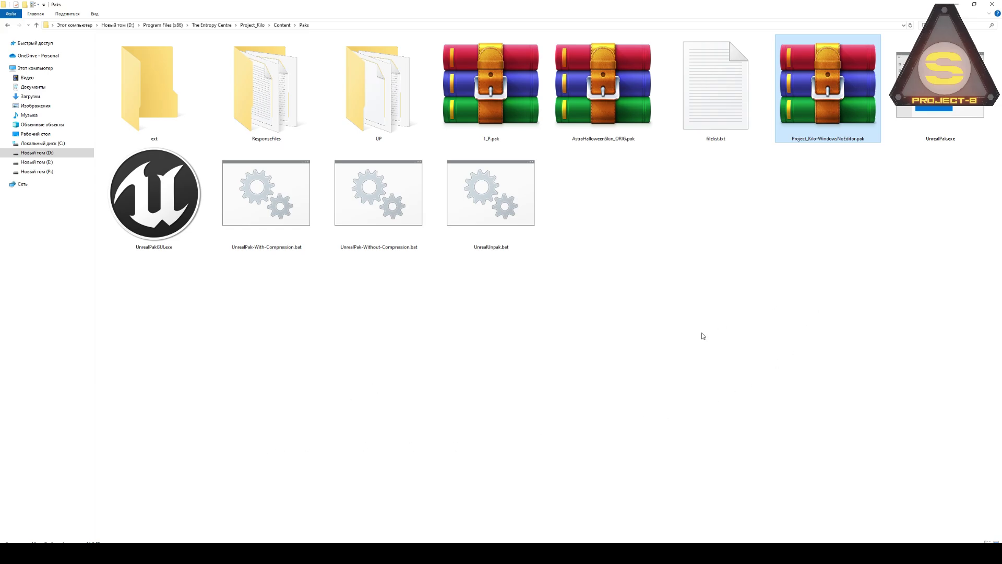
{"action": "mouse_move", "coordinate": [253, 522]}
{"action": "left_click", "coordinate": [186, 525]}
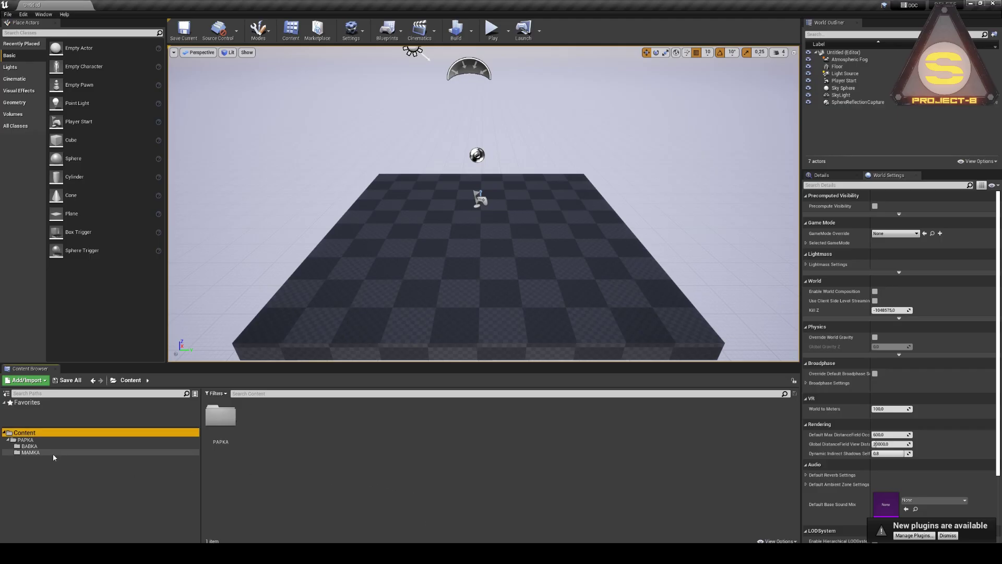
- Look through the BABKA and MAMKA folders, return to the Content root, and hide the folder tree
{"action": "left_click", "coordinate": [42, 453]}
{"action": "left_click", "coordinate": [42, 446]}
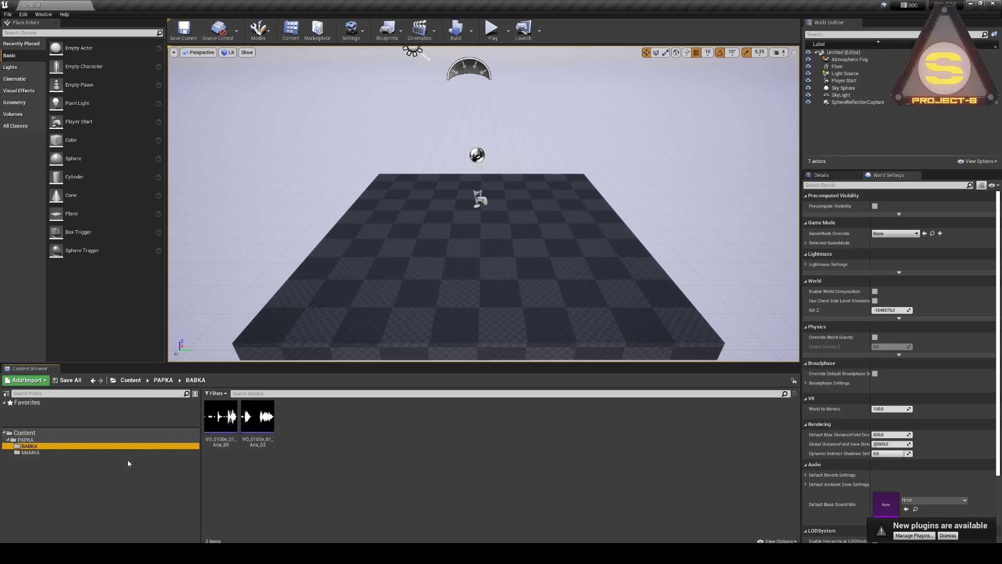
{"action": "left_click", "coordinate": [101, 453]}
{"action": "left_click", "coordinate": [78, 432]}
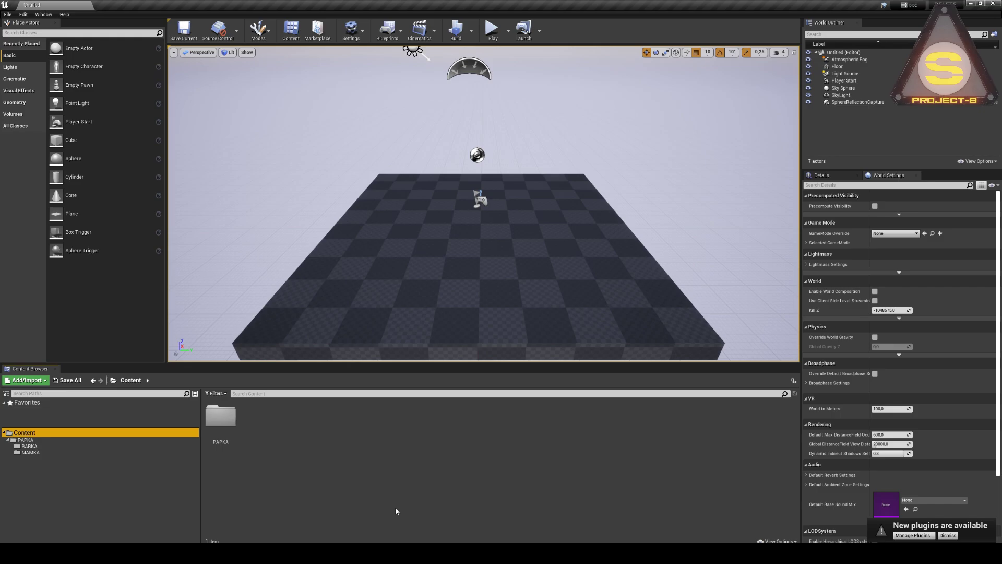
{"action": "left_click", "coordinate": [4, 433]}
{"action": "left_click", "coordinate": [4, 432]}
{"action": "left_click", "coordinate": [5, 441]}
{"action": "left_click", "coordinate": [5, 441]}
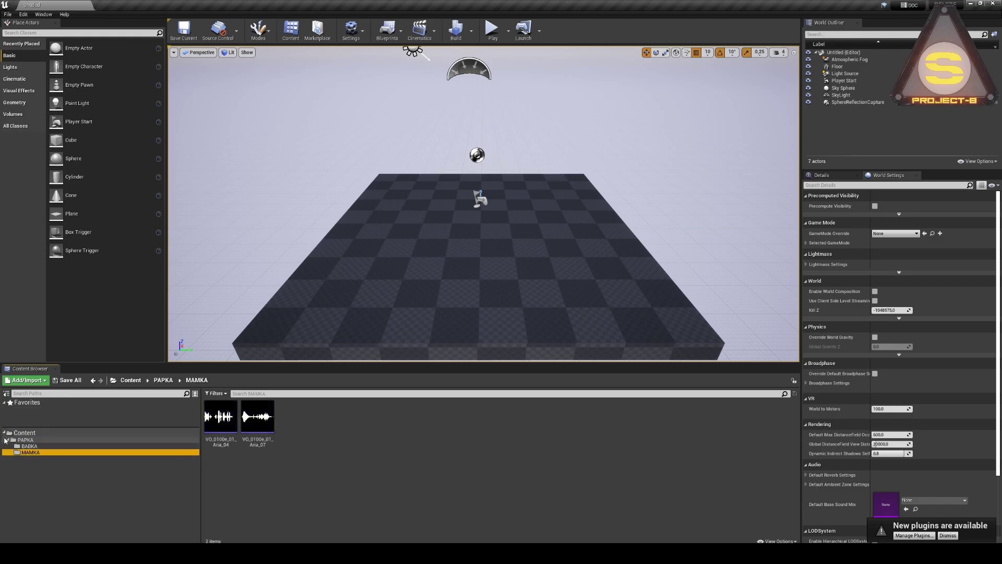
{"action": "left_click", "coordinate": [4, 436]}
{"action": "double_click", "coordinate": [179, 432]}
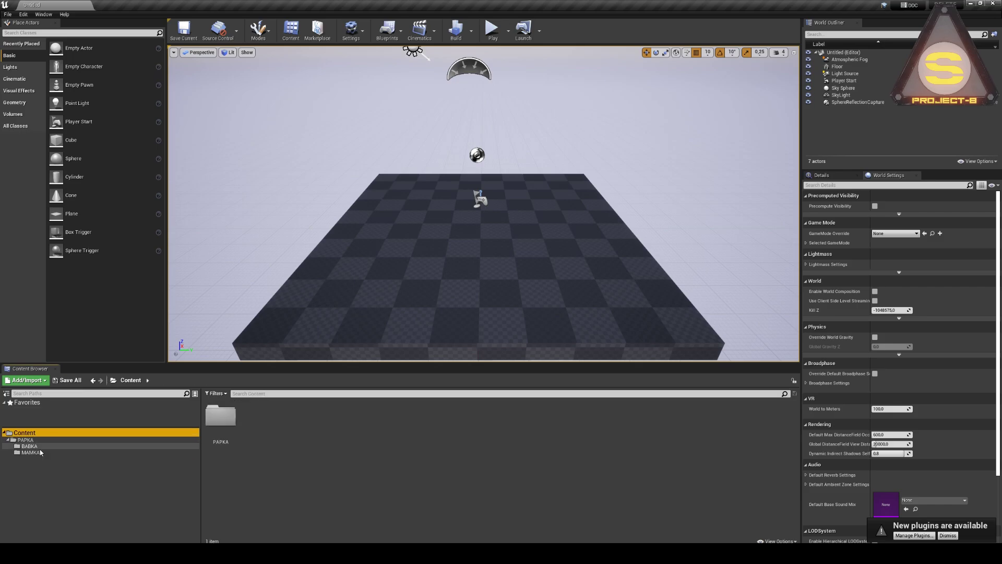
{"action": "left_click", "coordinate": [7, 393]}
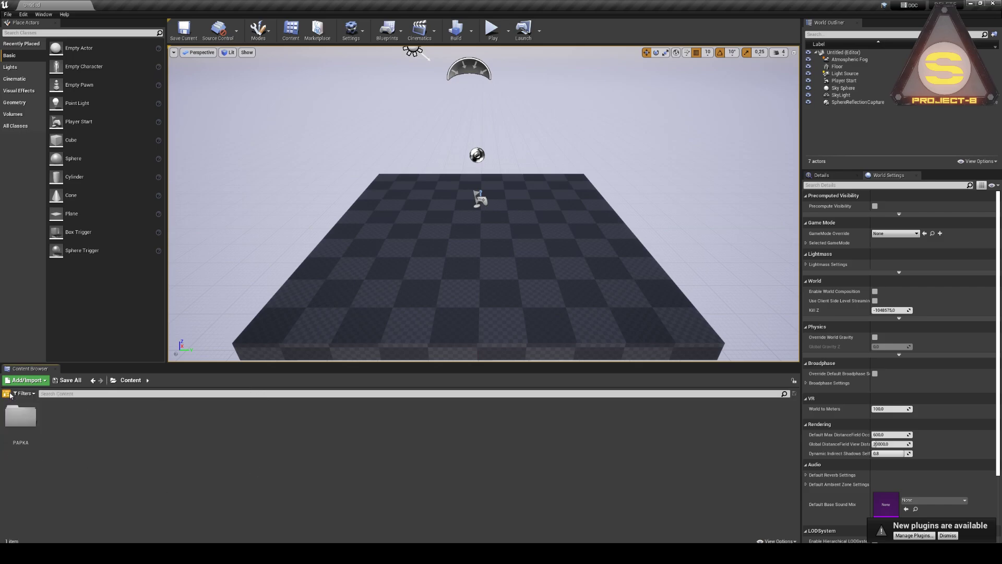
{"action": "left_click", "coordinate": [23, 14]}
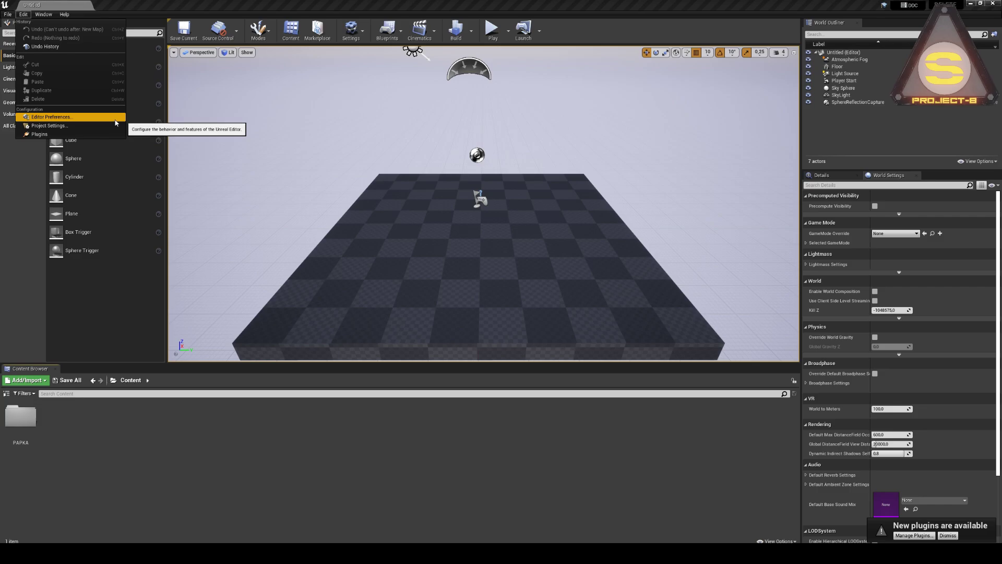
{"action": "left_click", "coordinate": [115, 120]}
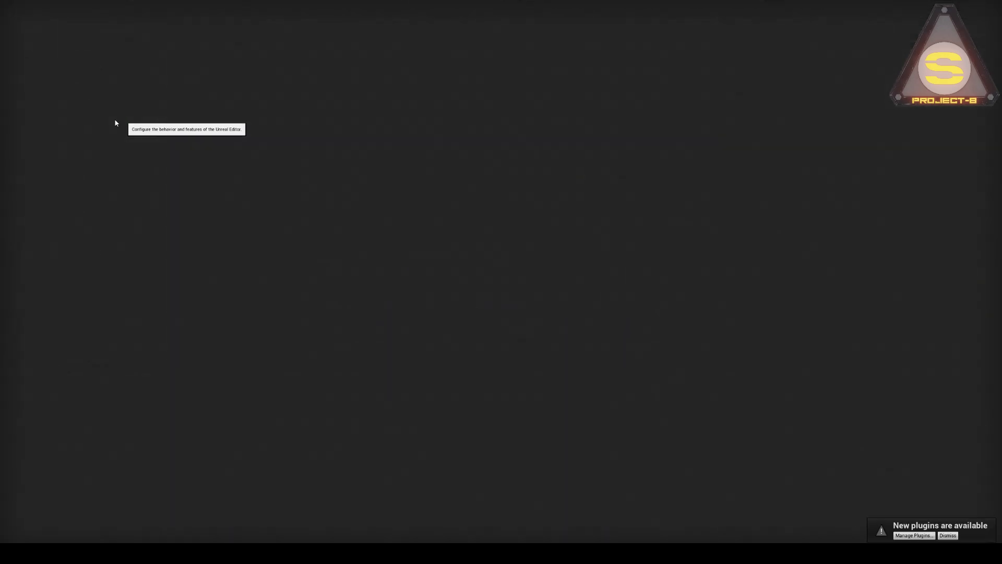
{"action": "type", "text": "ASS"}
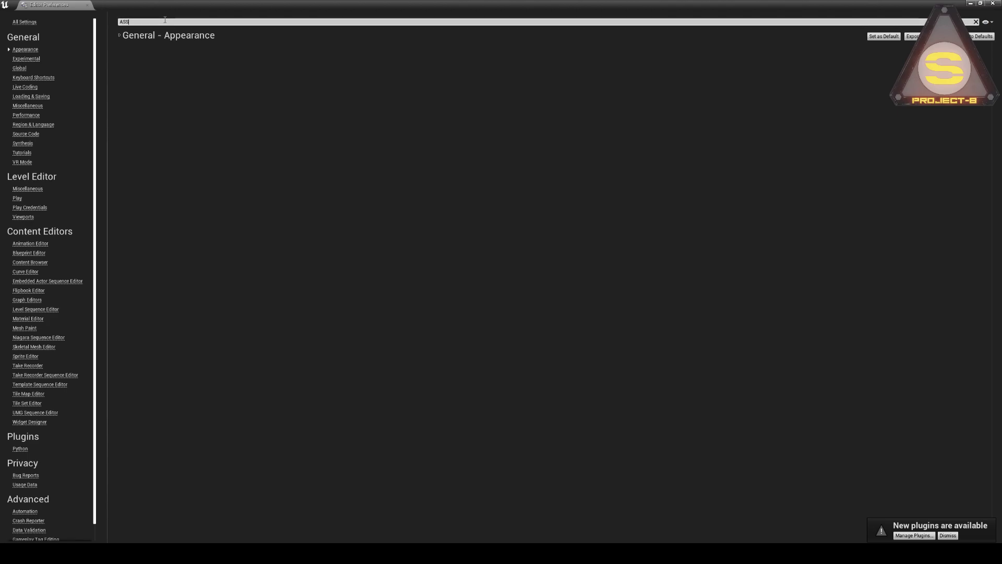
{"action": "type", "text": "I"}
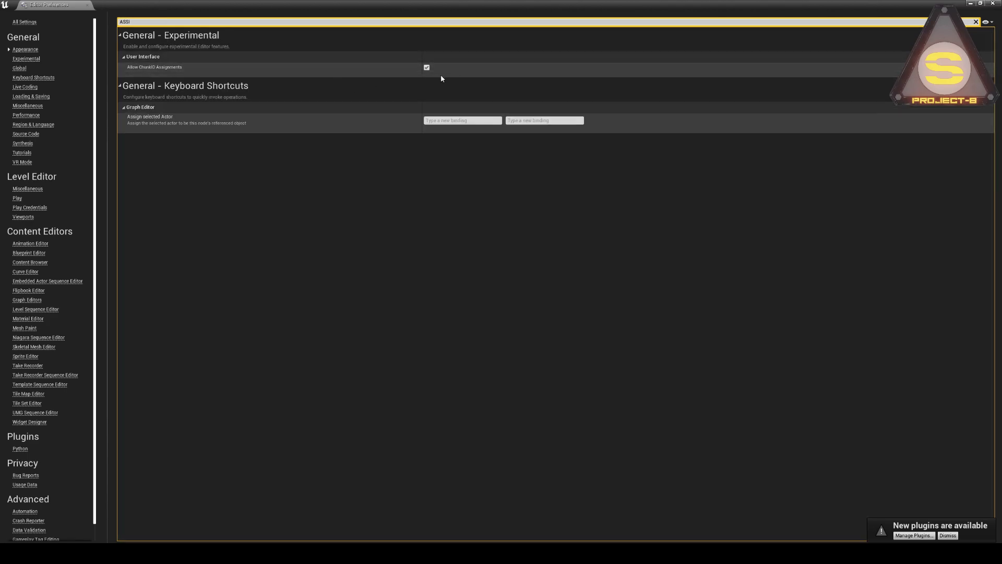
{"action": "left_click", "coordinate": [994, 3]}
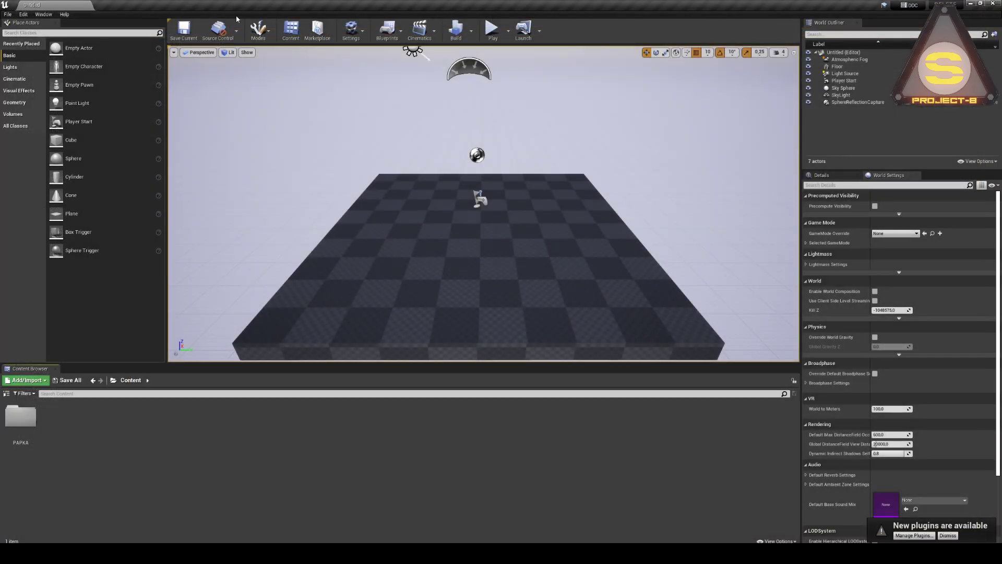
{"action": "left_click", "coordinate": [23, 14]}
{"action": "left_click", "coordinate": [61, 122]}
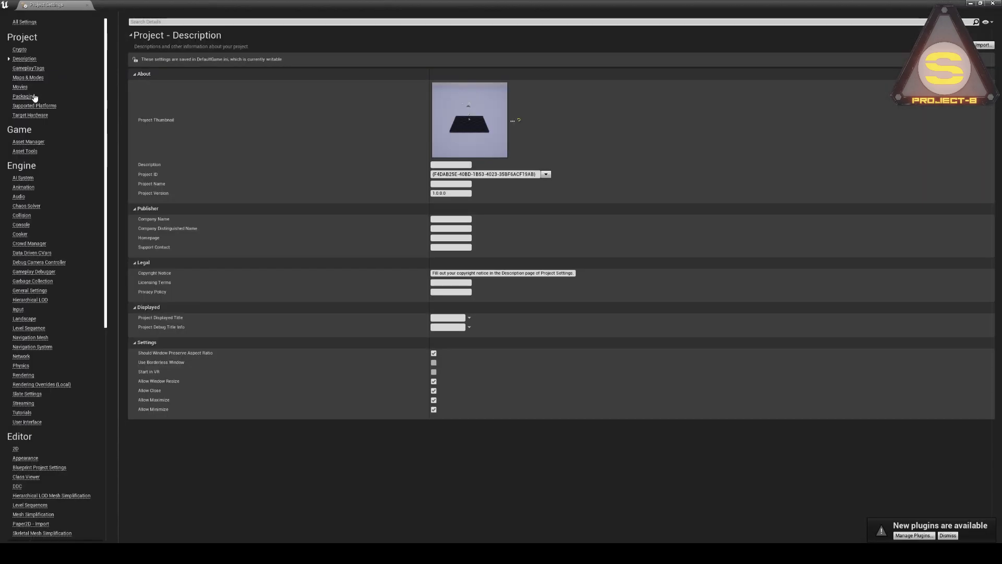
{"action": "left_click", "coordinate": [24, 96]}
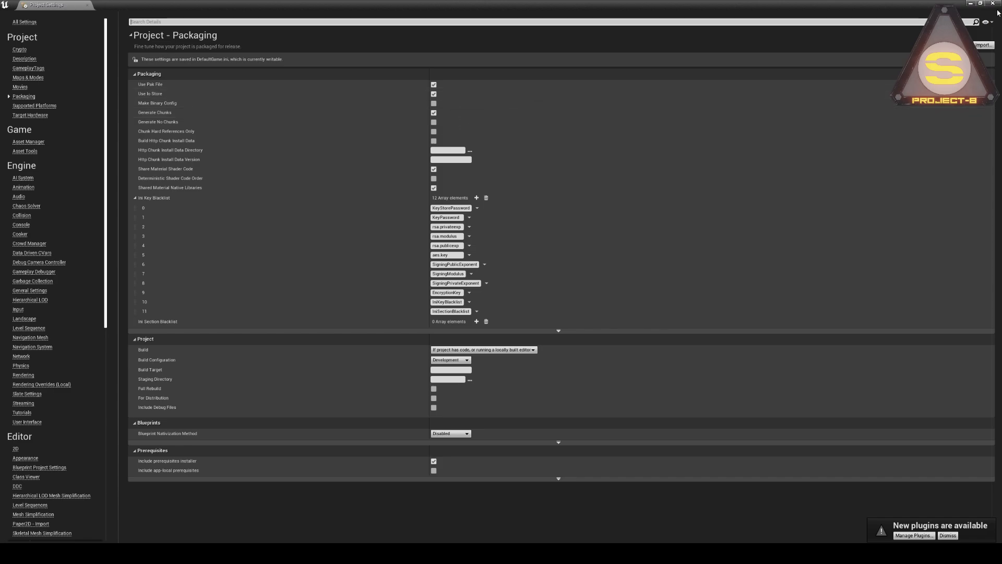
{"action": "left_click", "coordinate": [193, 22]}
{"action": "type", "text": "ASSET"}
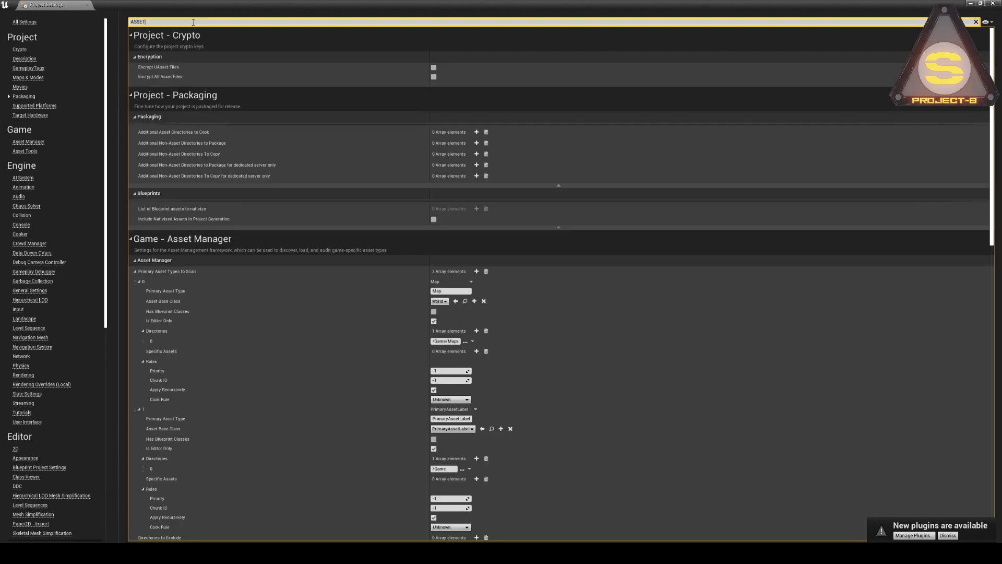
{"action": "scroll", "coordinate": [275, 240], "scroll_direction": "down", "scroll_amount": 3}
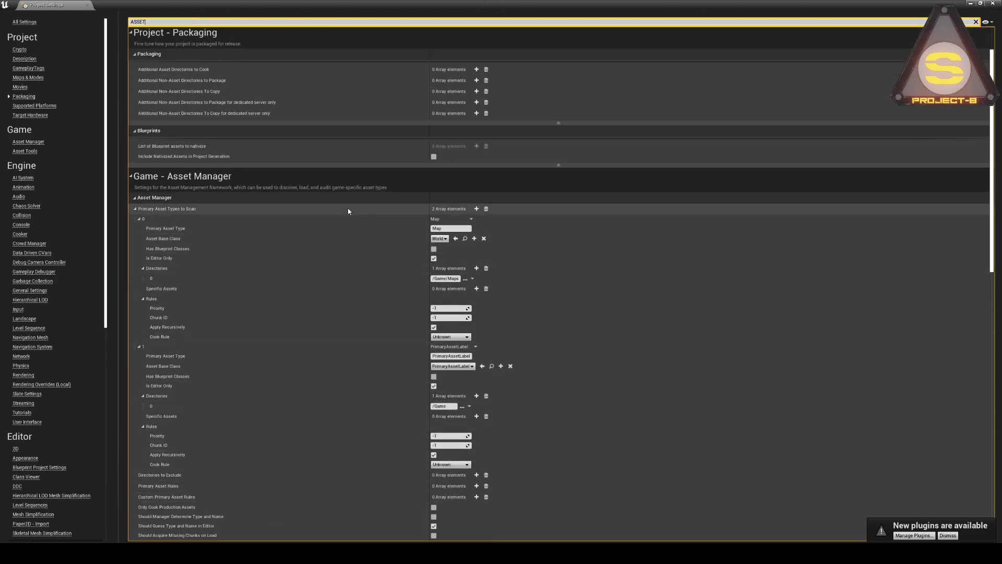
{"action": "scroll", "coordinate": [599, 400], "scroll_direction": "down", "scroll_amount": 4}
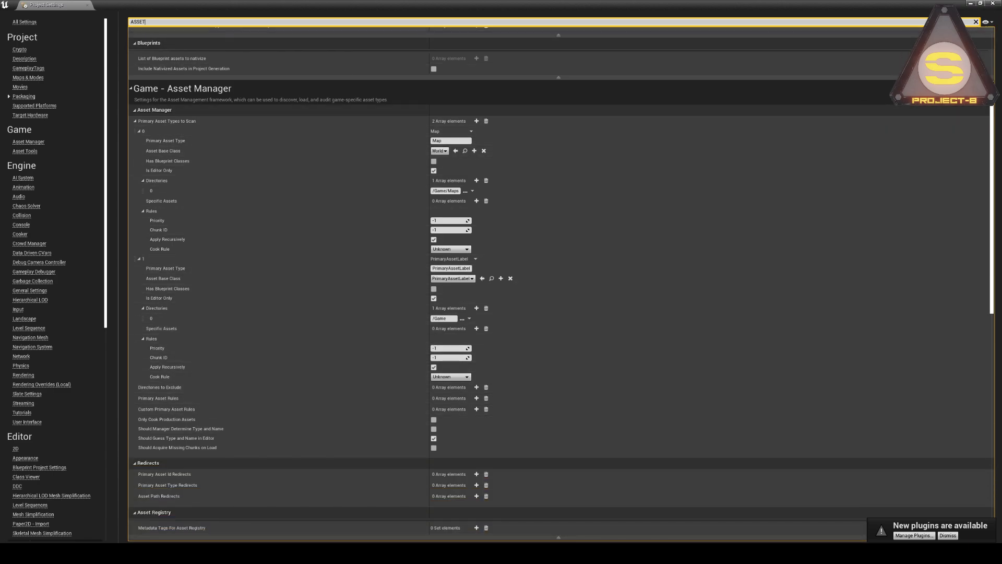
{"action": "key", "text": "Escape"}
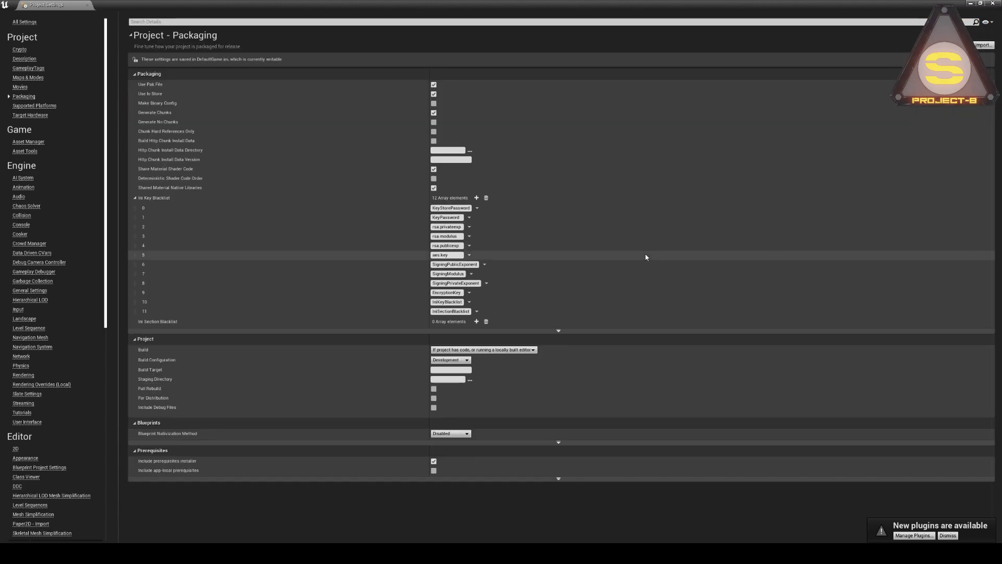
{"action": "left_click", "coordinate": [992, 3]}
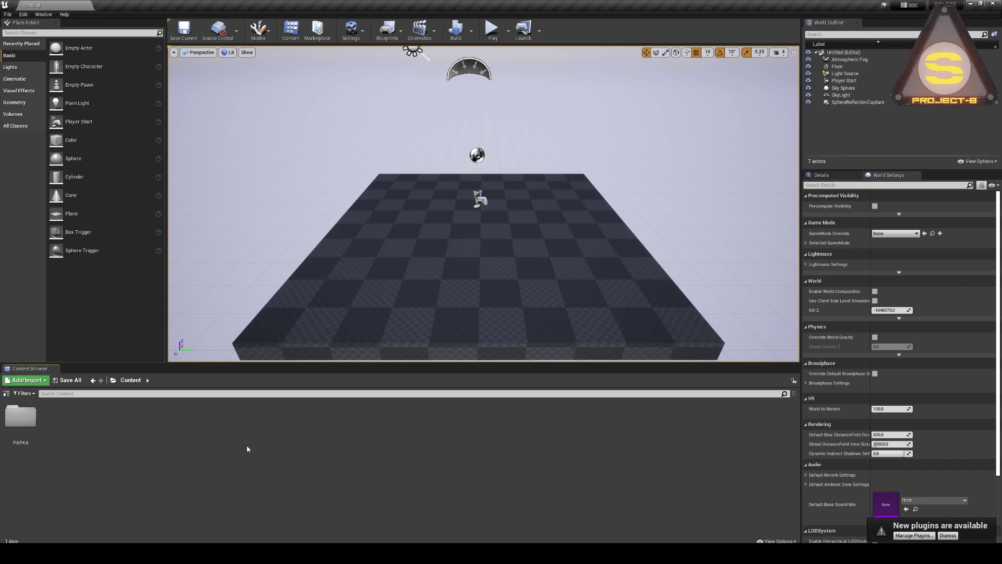
- Show the folder tree, search the content for 'SOUND', and select all four VO_0100e sound waves
{"action": "left_click", "coordinate": [7, 394]}
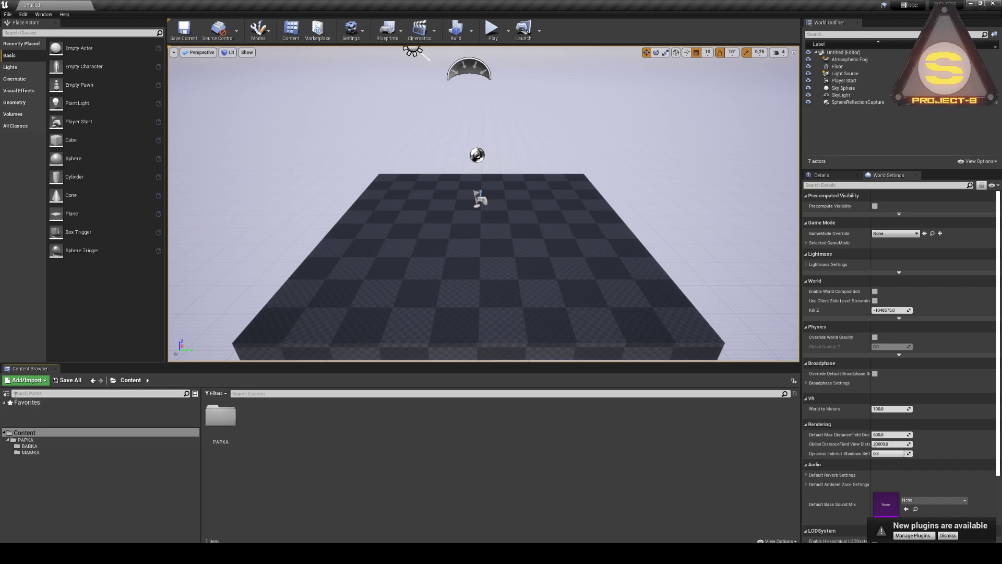
{"action": "left_click", "coordinate": [29, 446]}
{"action": "left_click", "coordinate": [36, 453]}
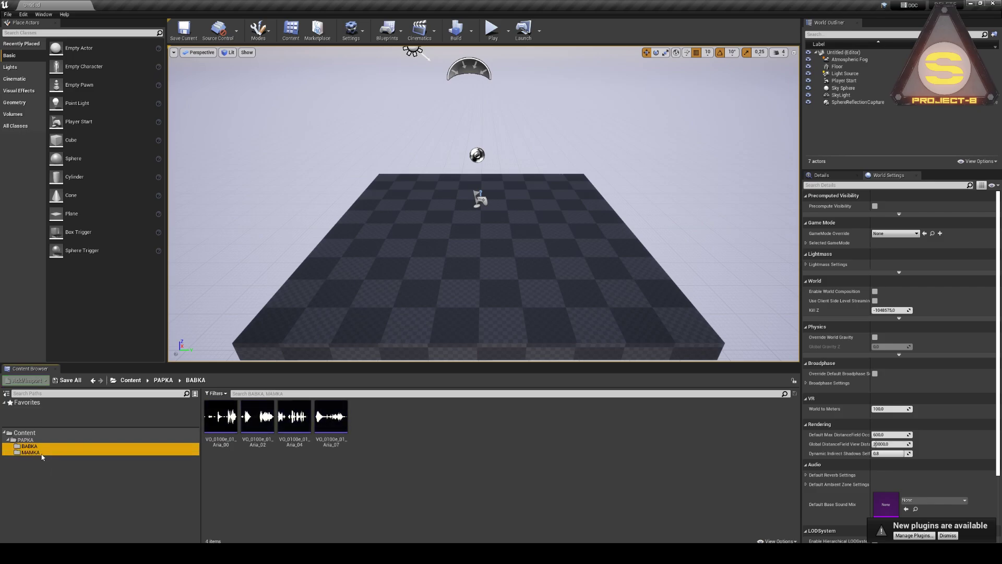
{"action": "left_click", "coordinate": [176, 430]}
{"action": "left_click", "coordinate": [266, 394]}
{"action": "type", "text": "SOUND"}
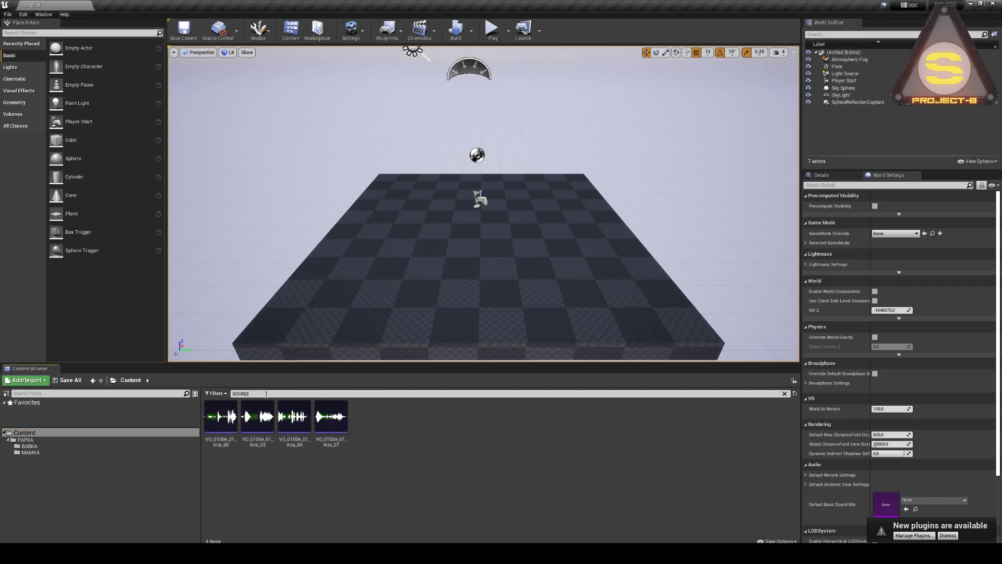
{"action": "left_click", "coordinate": [330, 428]}
{"action": "left_click", "coordinate": [235, 439], "text": "shift"}
- Assign the four selected sound waves to chunk ID 32 via Asset Actions > Assign to Chunk
{"action": "right_click", "coordinate": [289, 431]}
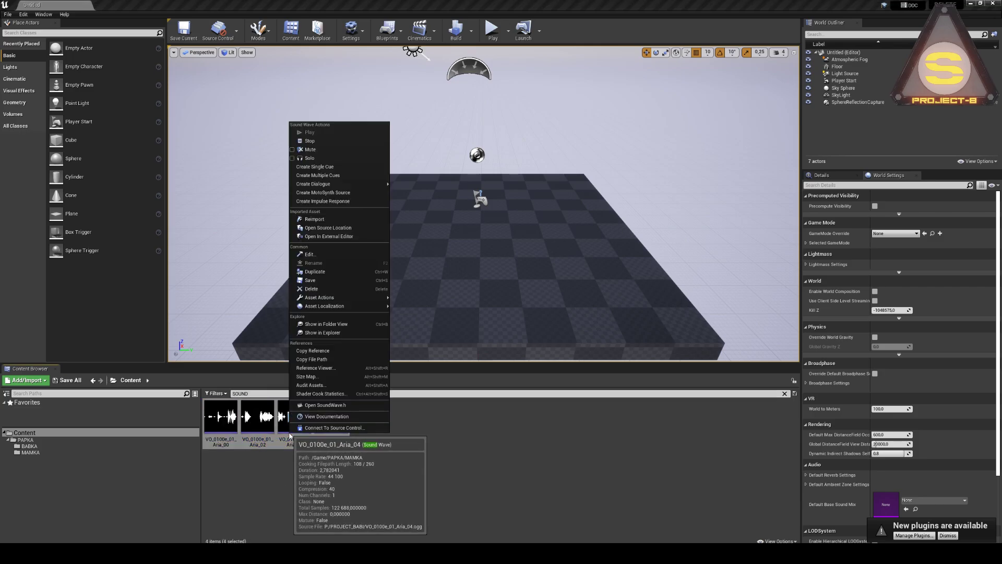
{"action": "mouse_move", "coordinate": [365, 298]}
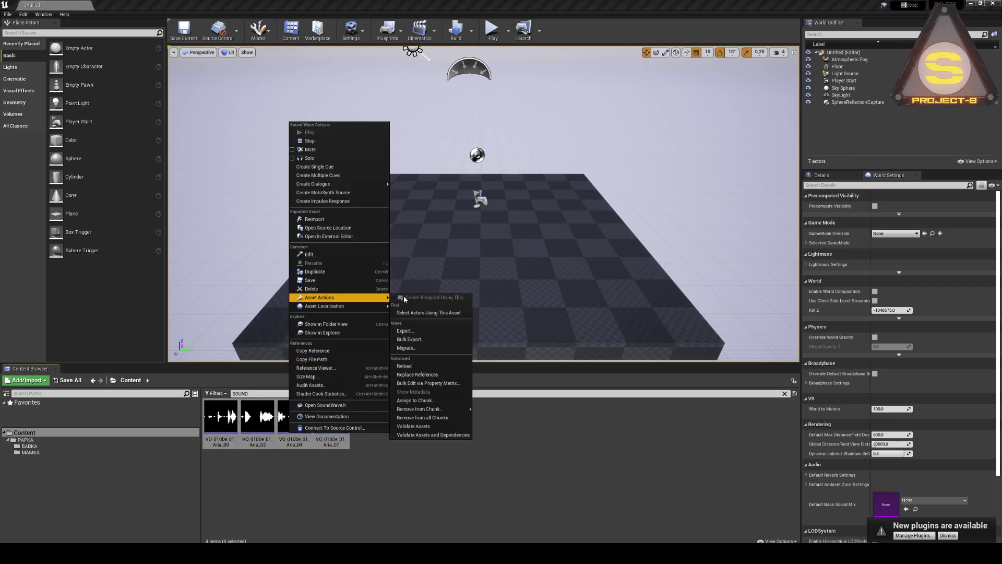
{"action": "left_click", "coordinate": [450, 411]}
{"action": "type", "text": "32"}
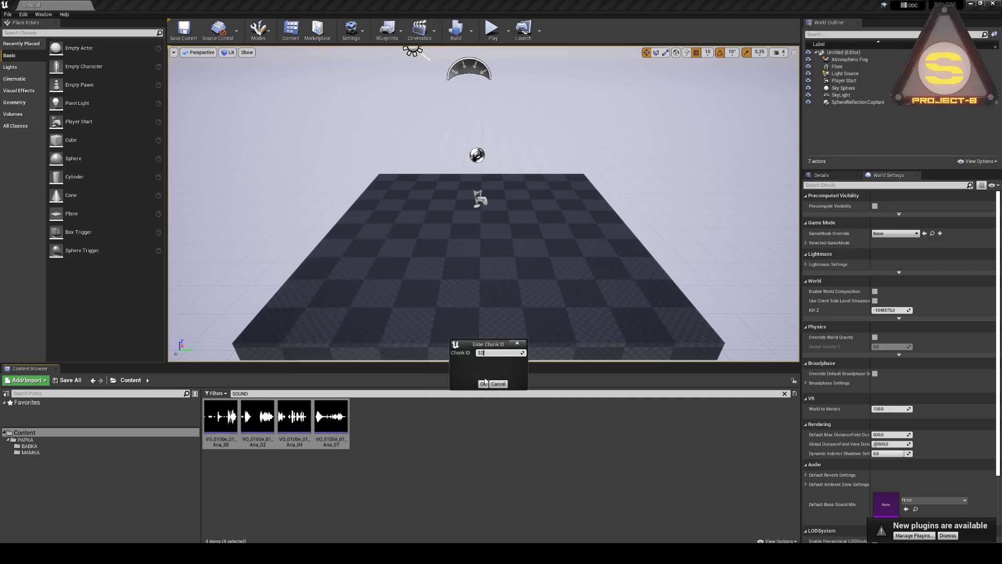
{"action": "left_click", "coordinate": [483, 383]}
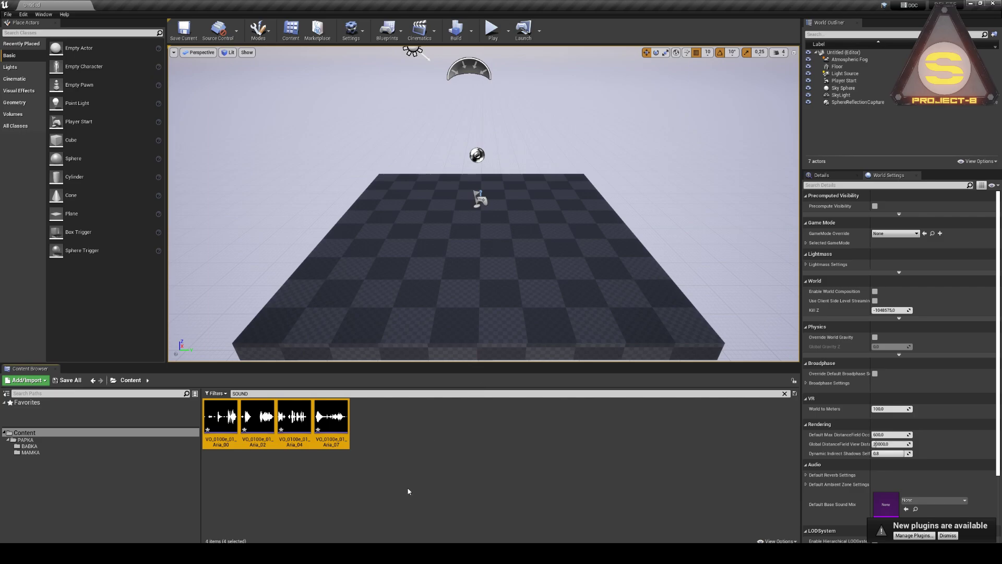
{"action": "key", "text": "alt+Tab"}
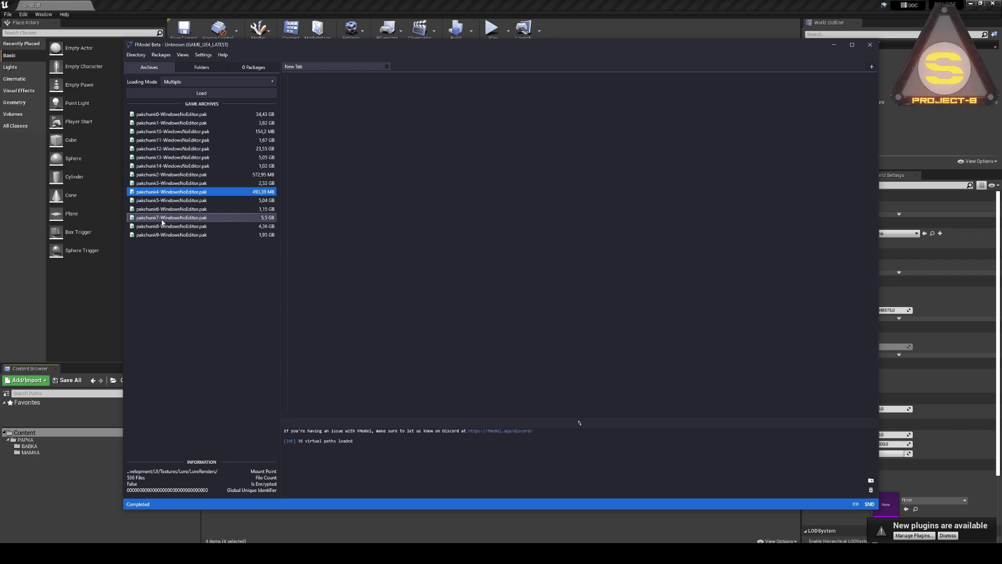
- Inspect the pakchunk9 archive in FModel, then minimize FModel to return to the editor
{"action": "left_click", "coordinate": [177, 235]}
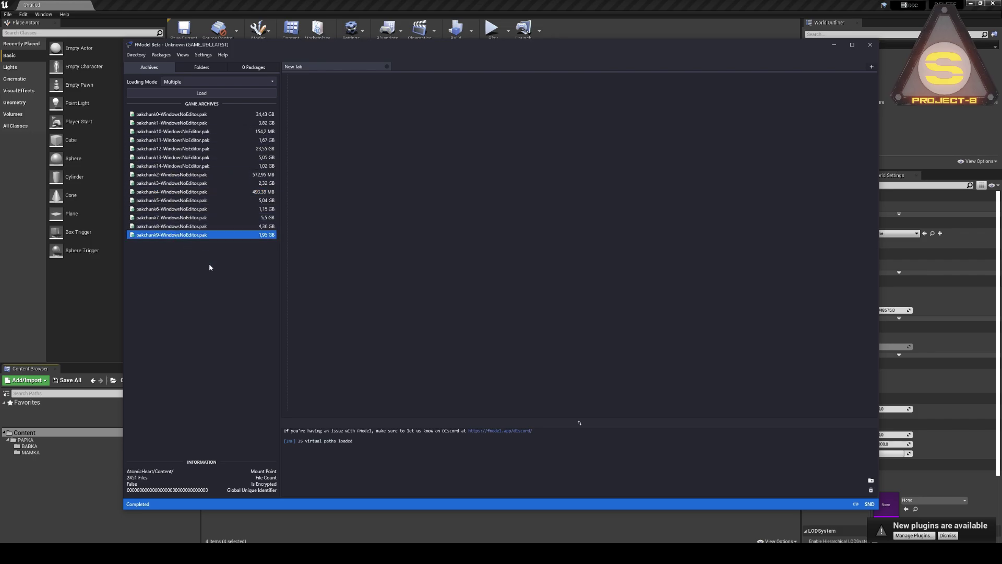
{"action": "left_click", "coordinate": [834, 45]}
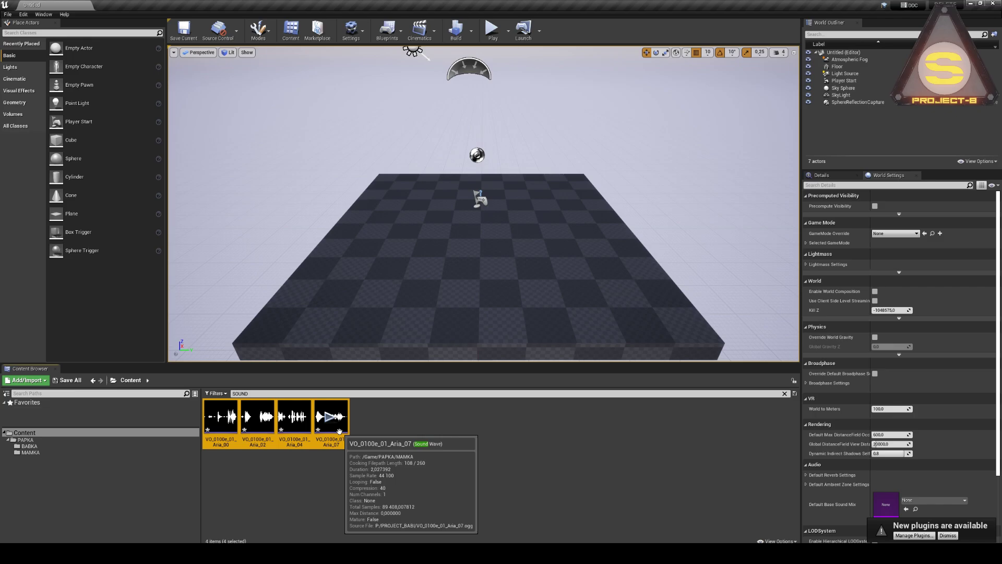
- Package the project for Windows (64-bit) from File > Package Project
{"action": "left_click", "coordinate": [8, 14]}
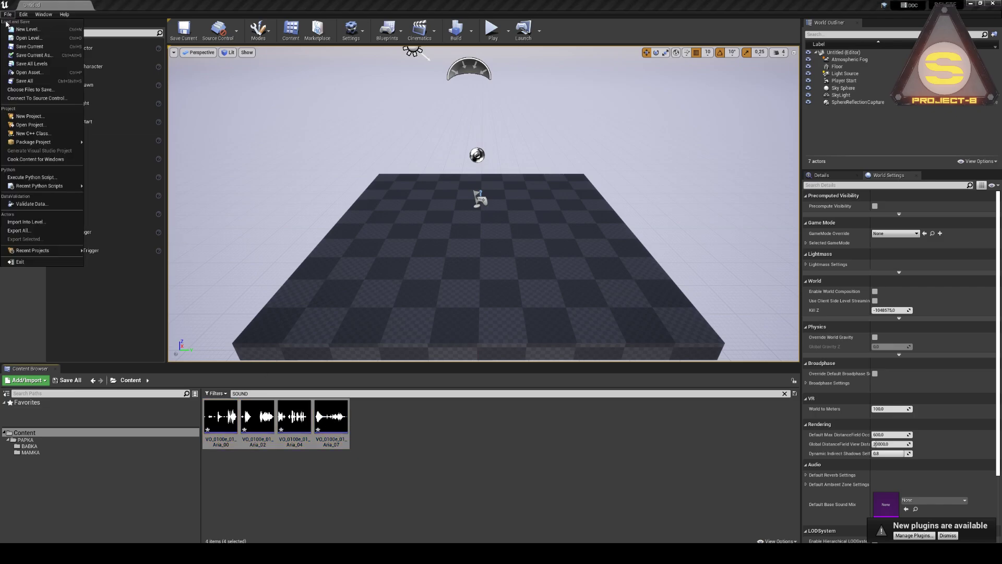
{"action": "mouse_move", "coordinate": [64, 145]}
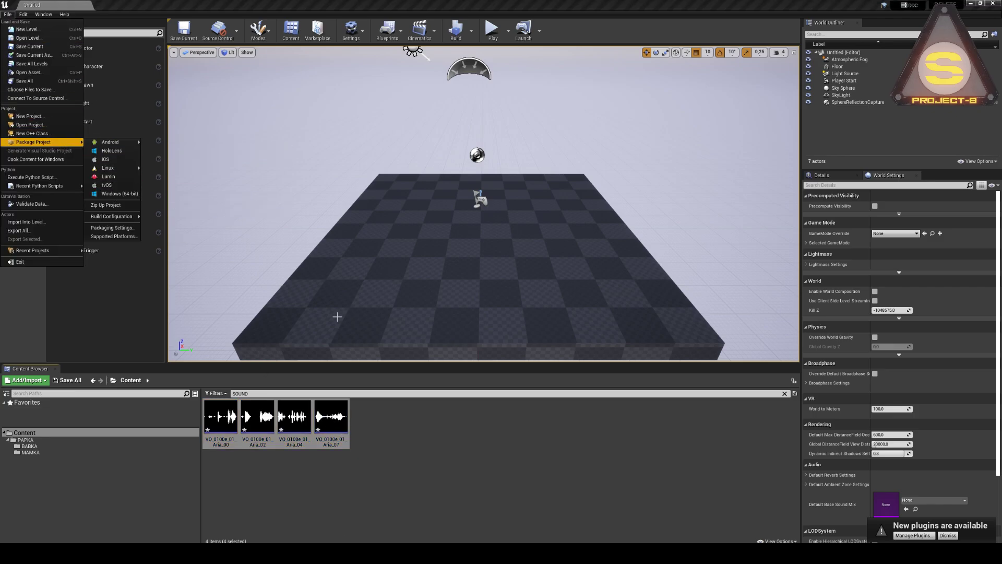
{"action": "left_click", "coordinate": [484, 462]}
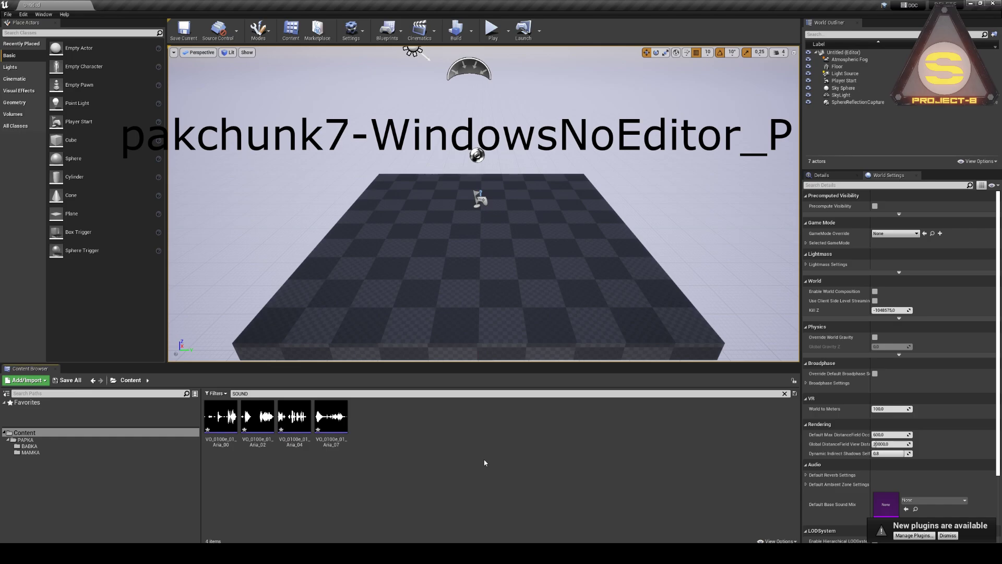
{"action": "right_click", "coordinate": [123, 431]}
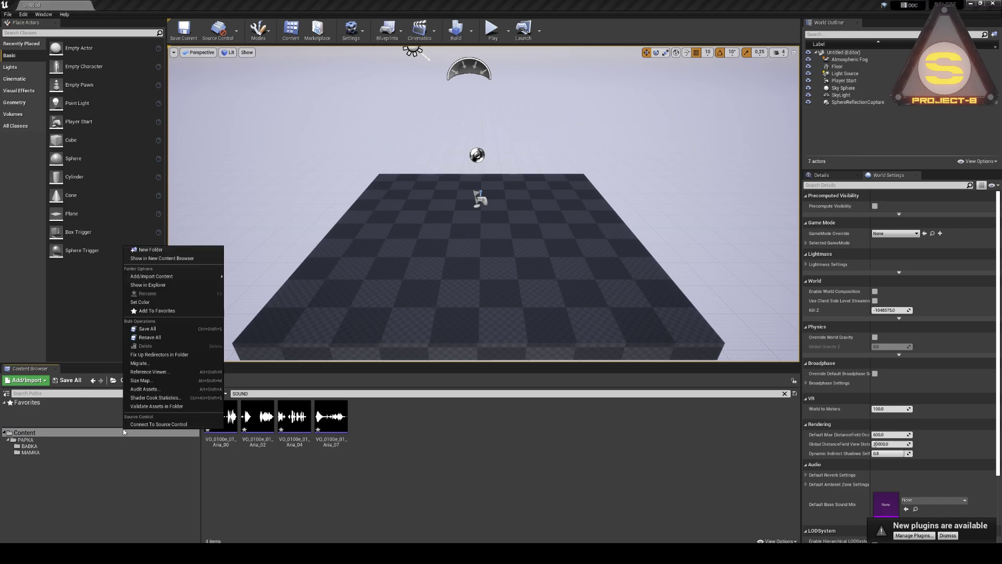
{"action": "left_click", "coordinate": [154, 395]}
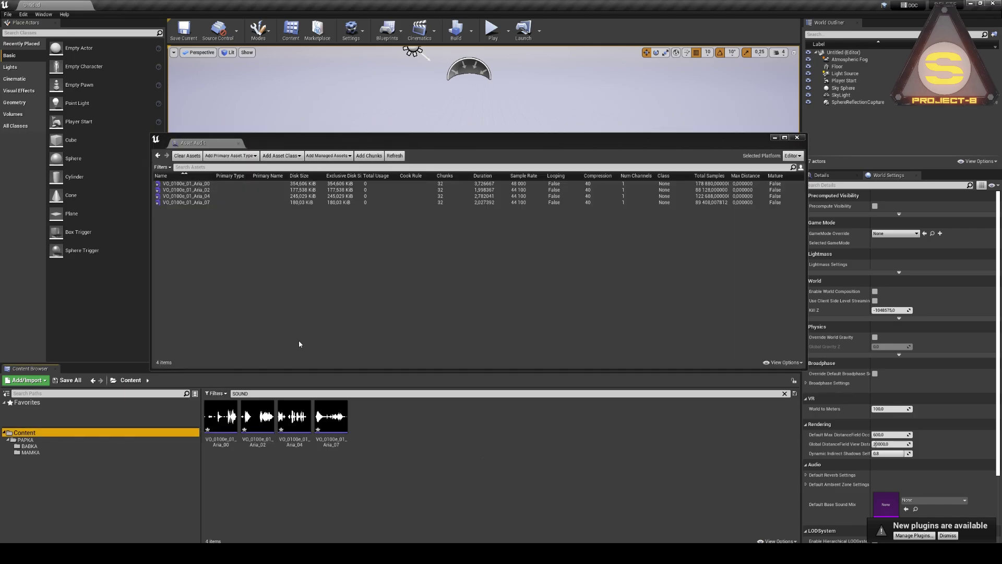
{"action": "left_click", "coordinate": [444, 196]}
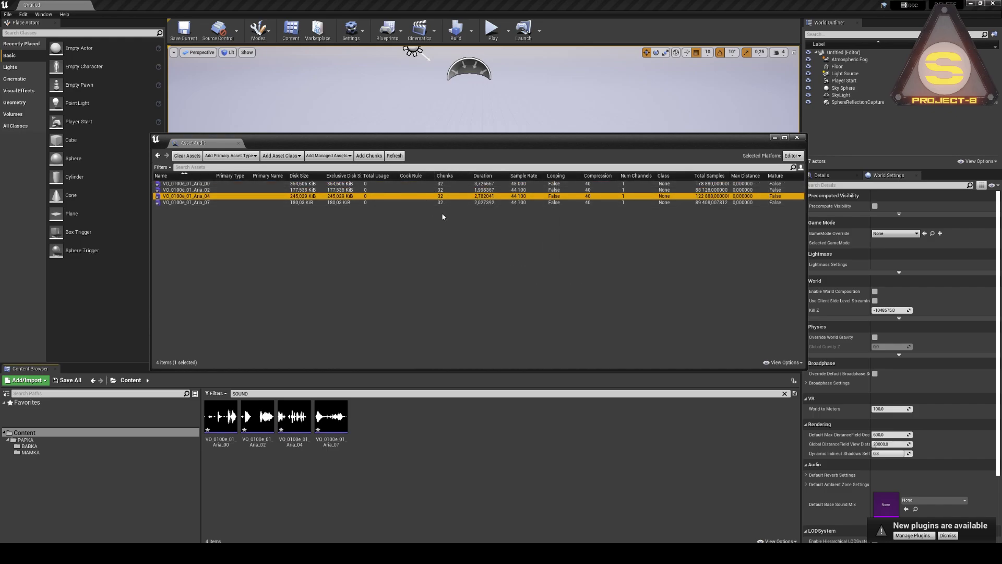
{"action": "left_click", "coordinate": [455, 462]}
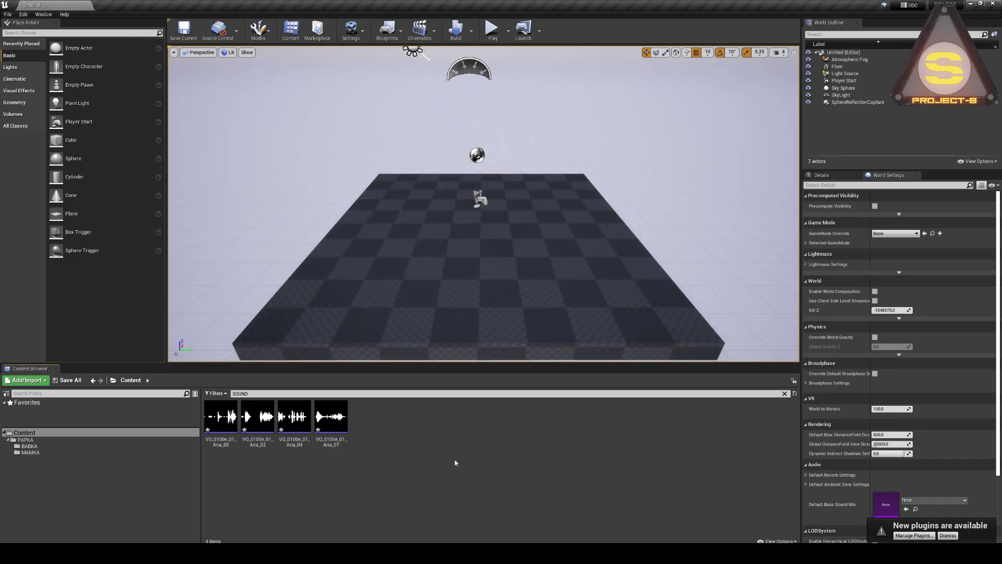